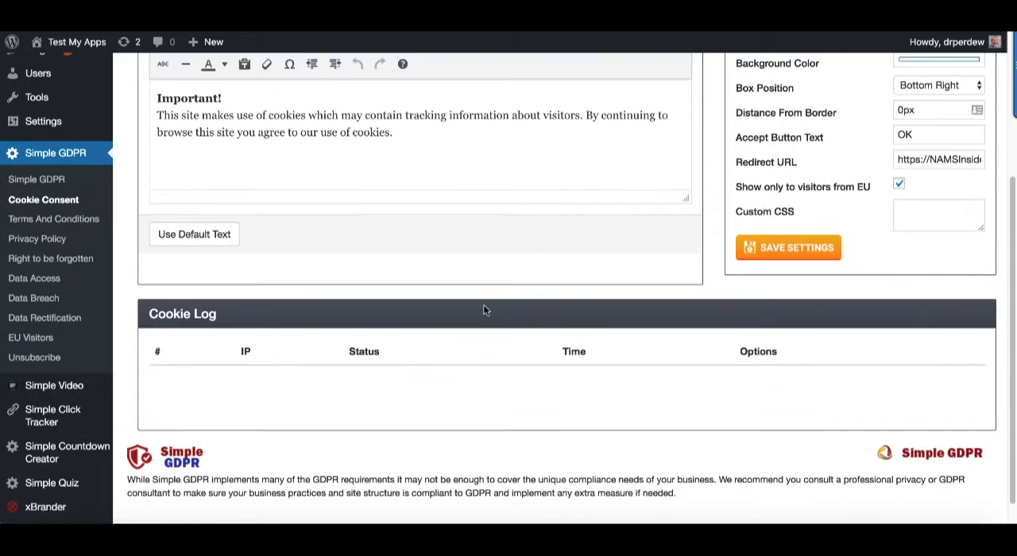
scroll(574, 294, "up", 4)
scroll(625, 298, "up", 3)
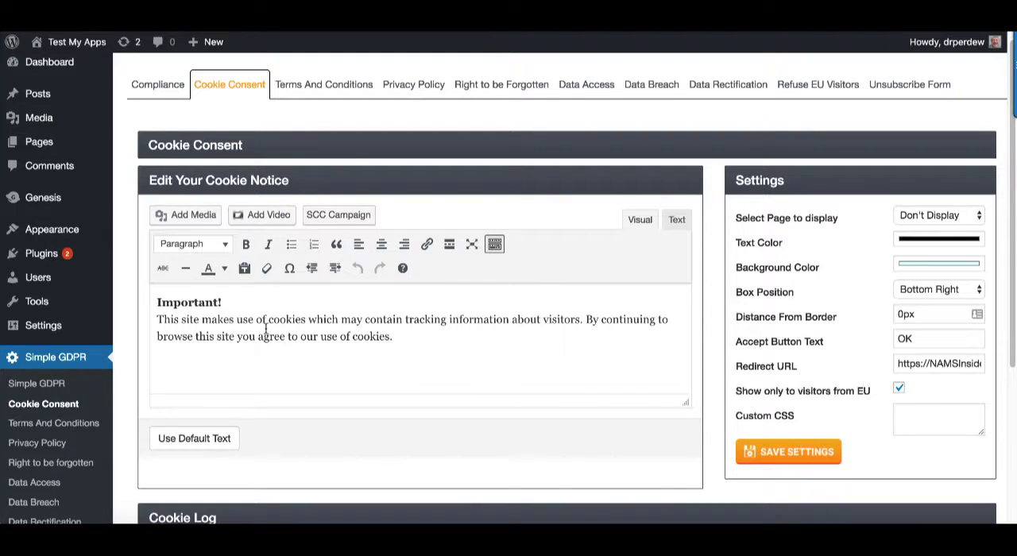
left_click_drag(397, 338, 153, 312)
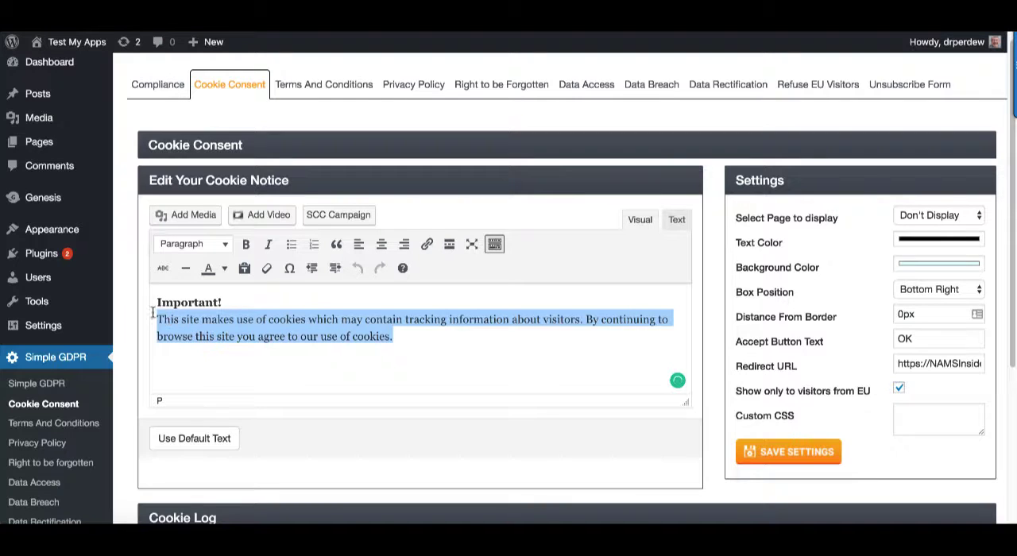
left_click(223, 303)
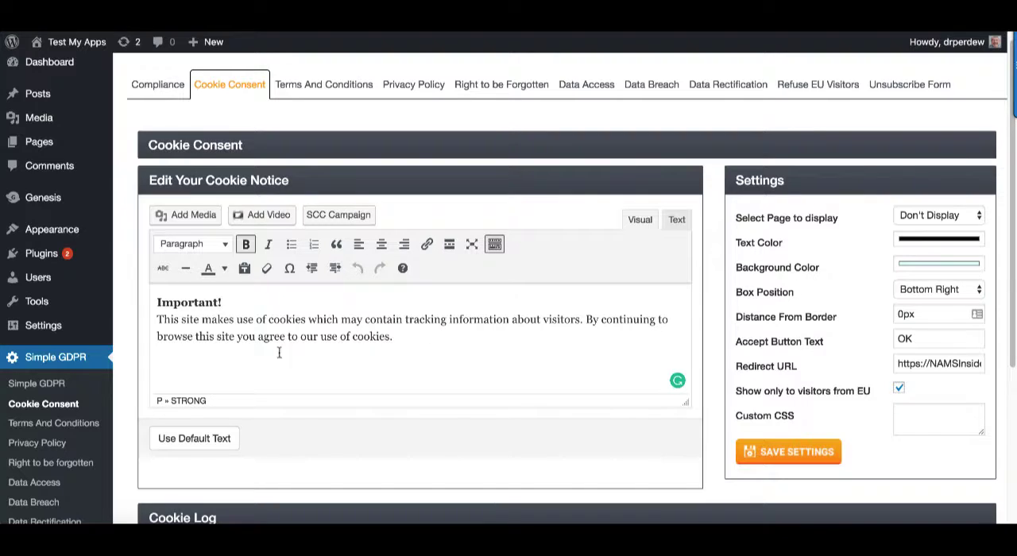
left_click(407, 339)
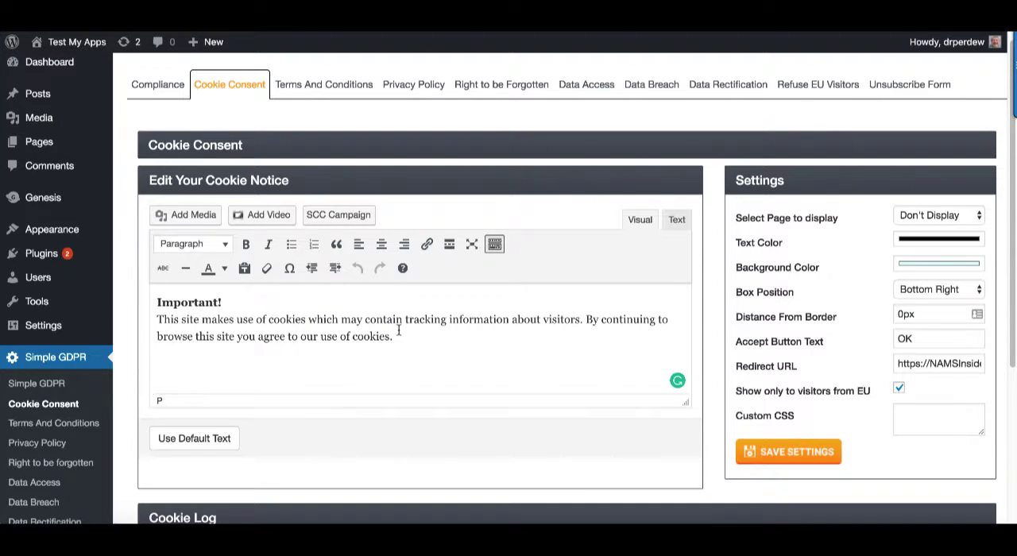
left_click(308, 320)
Display the cookie notice on All Pages and turn off its restriction to EU visitors
left_click(955, 219)
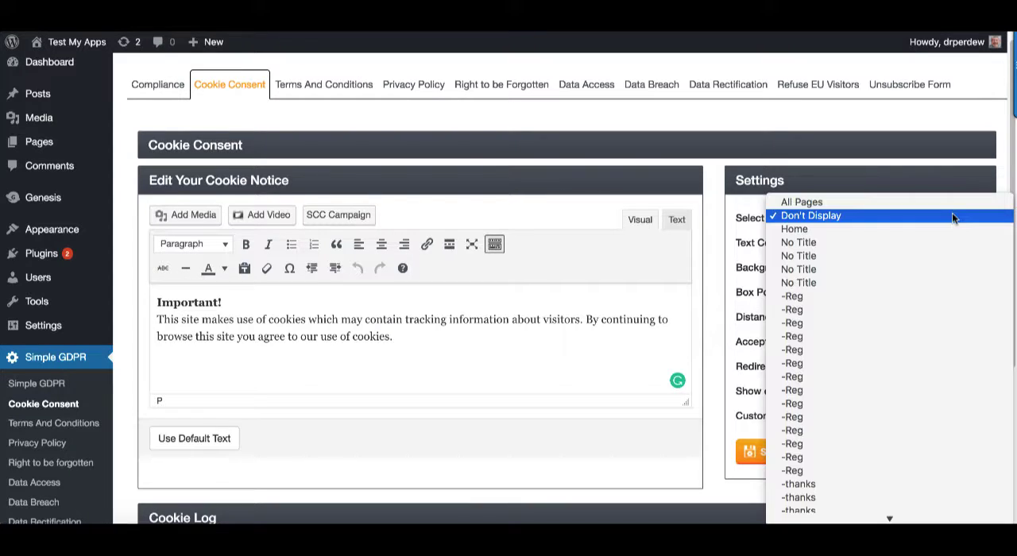
left_click(825, 202)
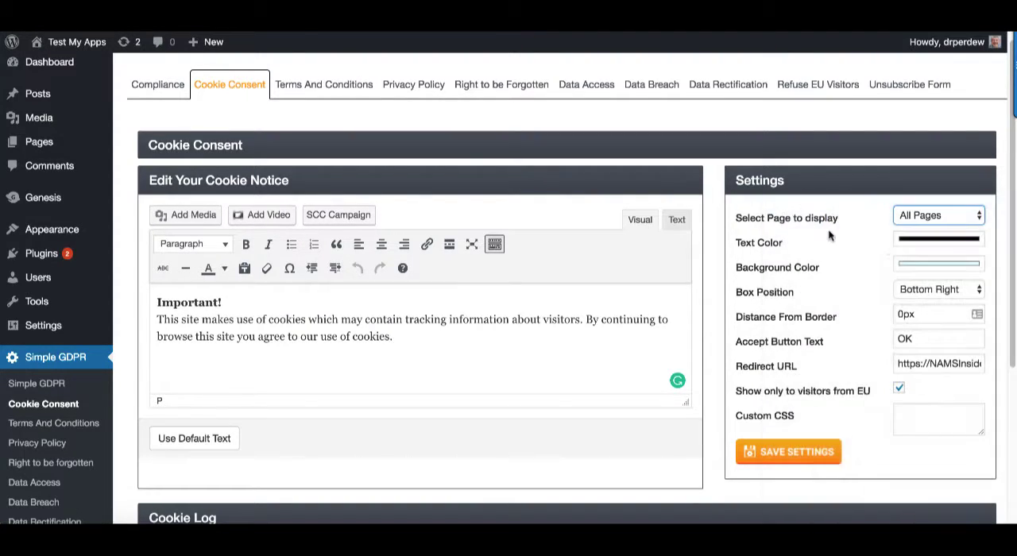
left_click(899, 391)
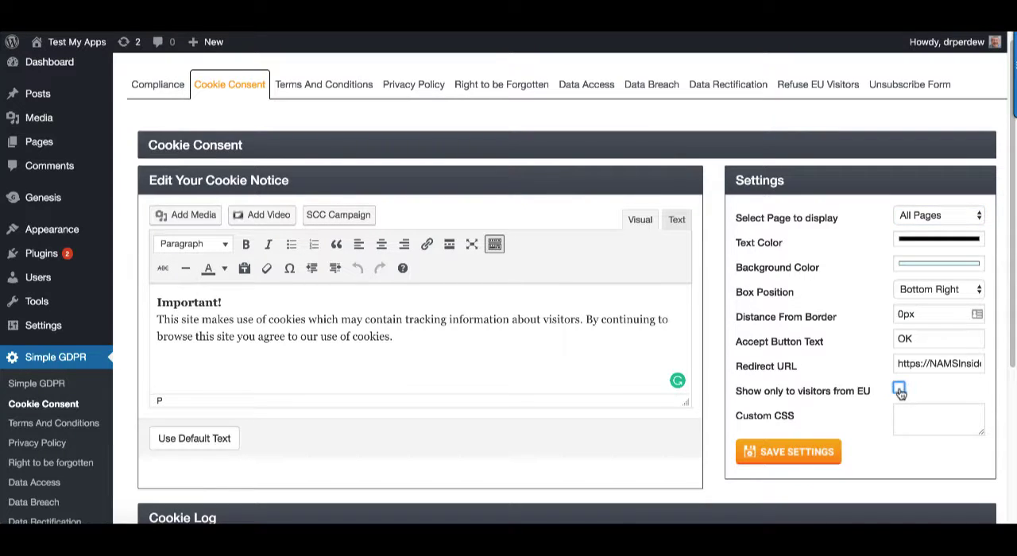
Set the cookie notice's background color to hex FFFF99
left_click(944, 271)
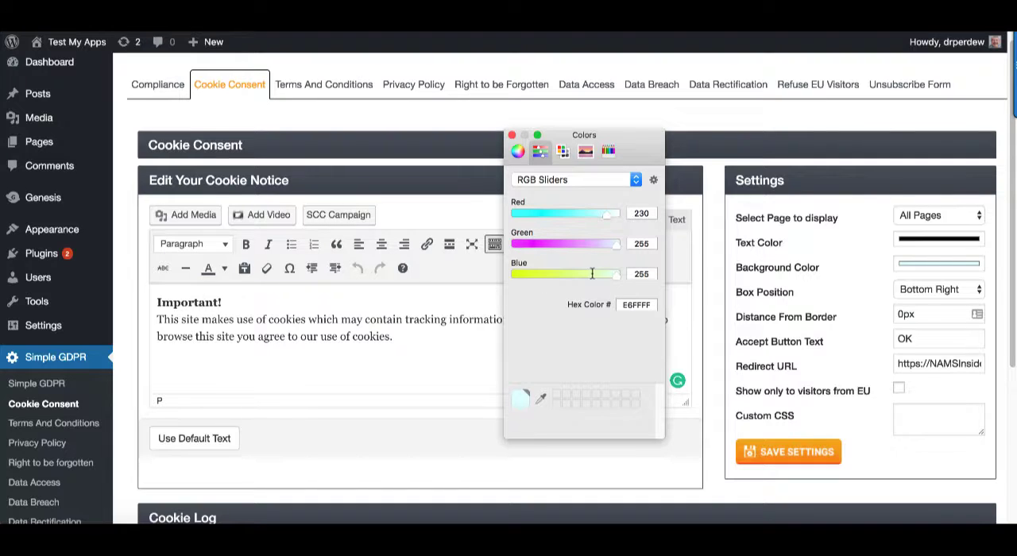
left_click_drag(616, 274, 592, 274)
double_click(628, 304)
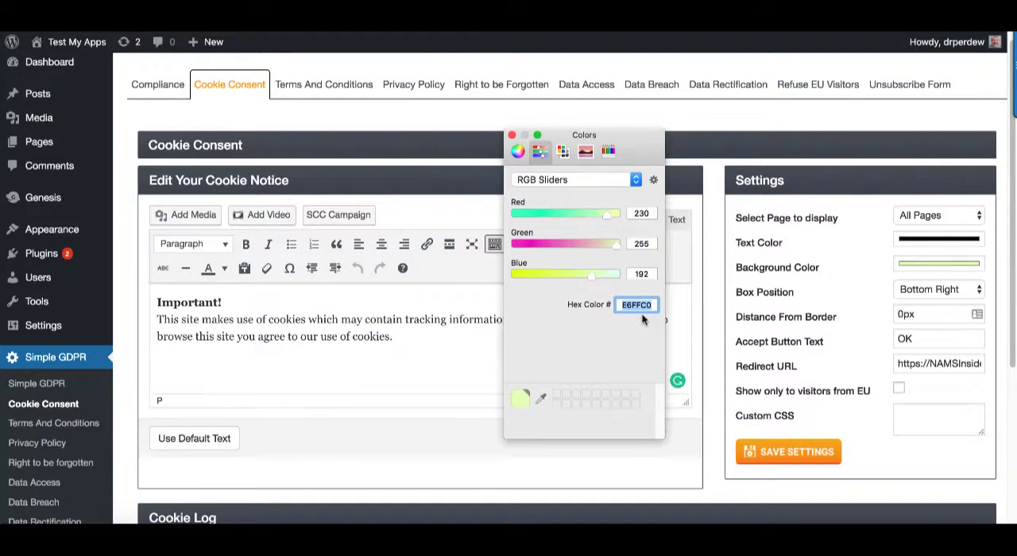
type("ffff99")
key("Return")
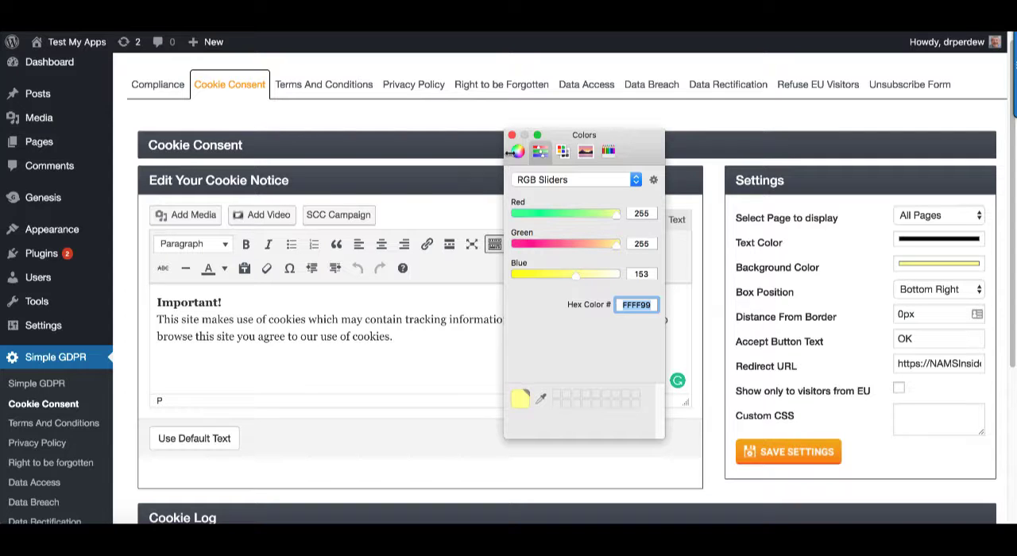
left_click(512, 135)
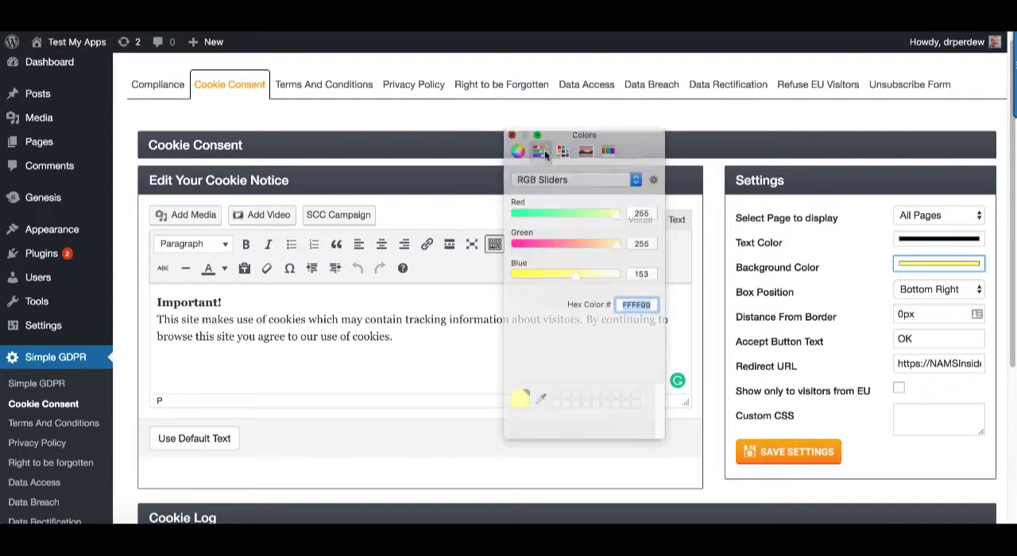
Keep the notice's box position at Bottom Right and save the cookie consent settings
left_click(954, 293)
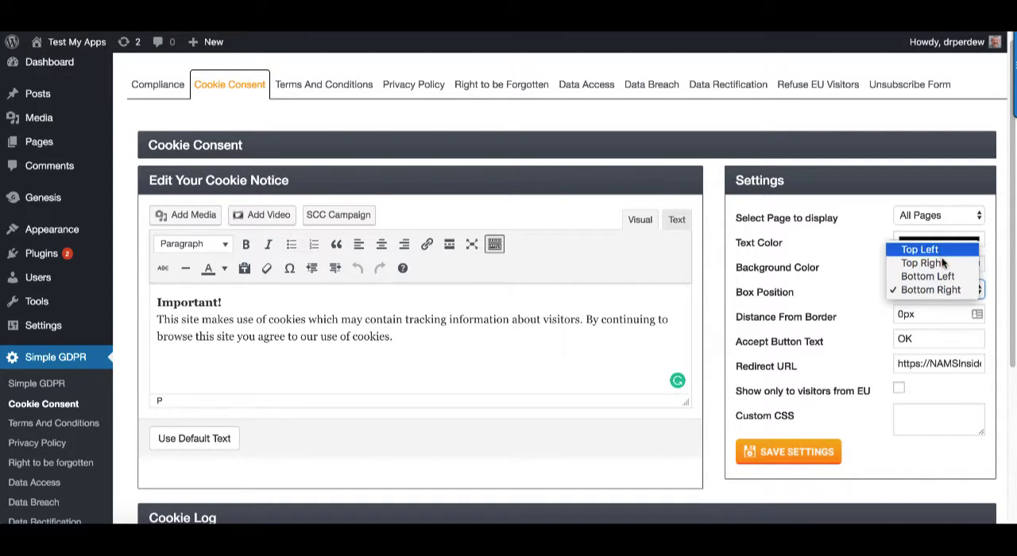
left_click(949, 291)
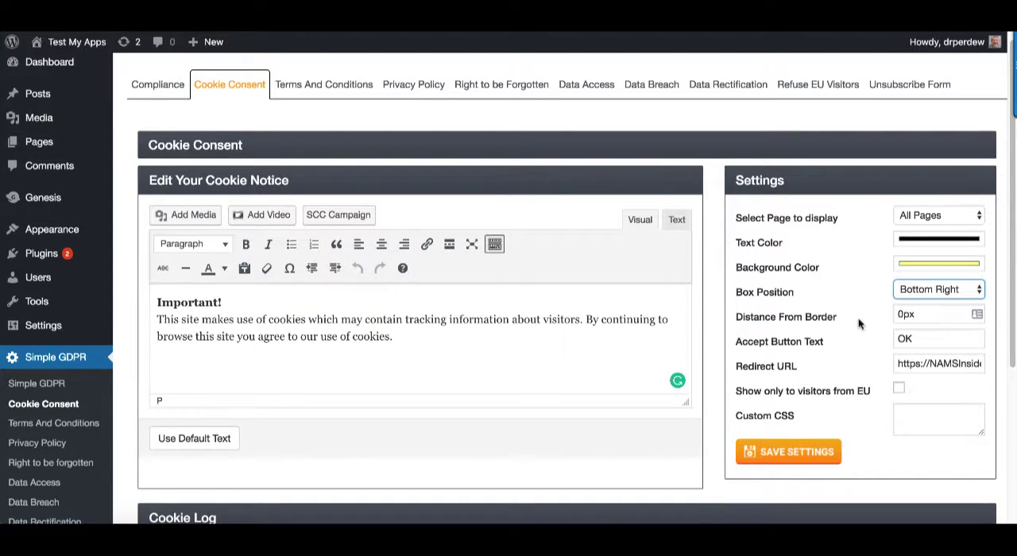
left_click(920, 364)
left_click_drag(899, 364, 998, 370)
left_click(858, 367)
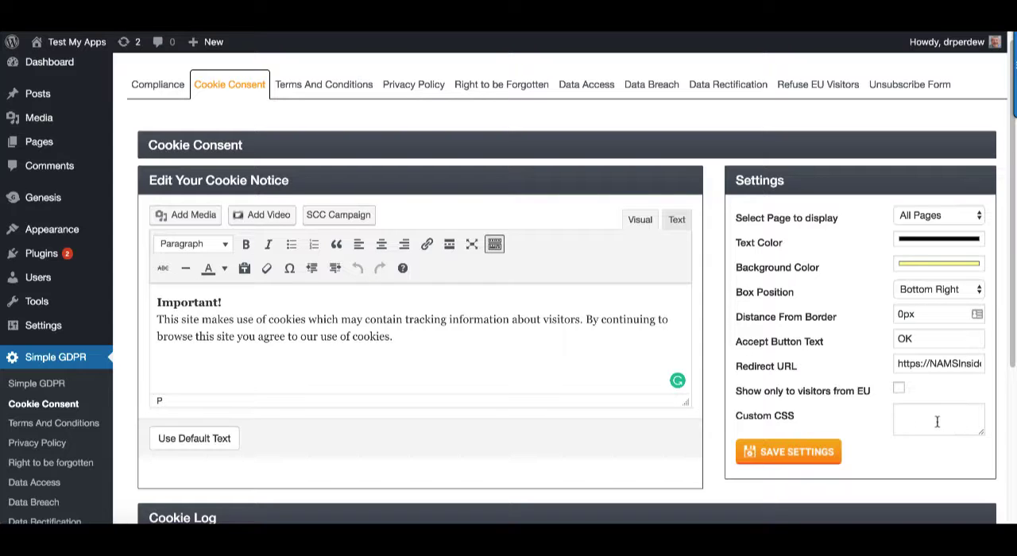
scroll(807, 390, "down", 2)
left_click(825, 384)
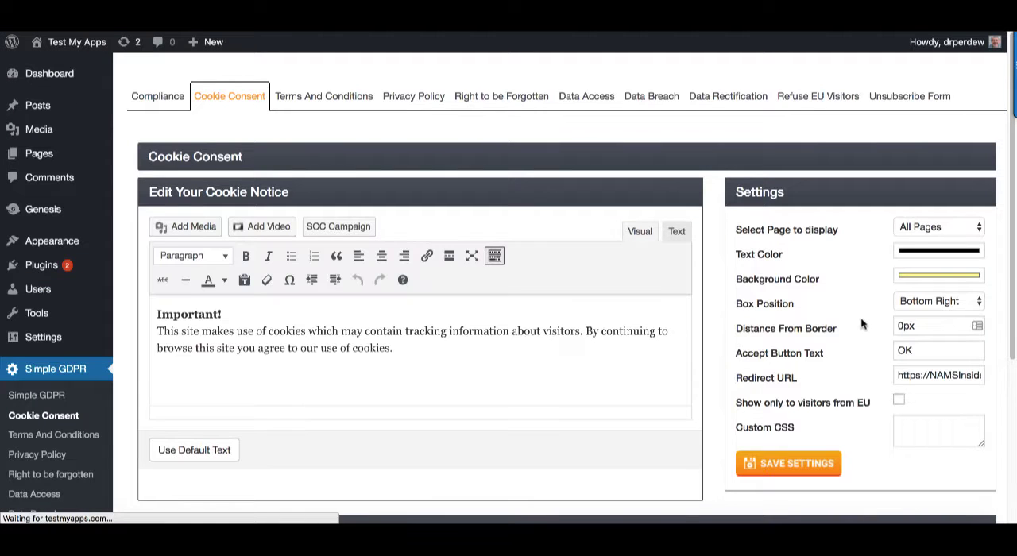
scroll(476, 367, "down", 3)
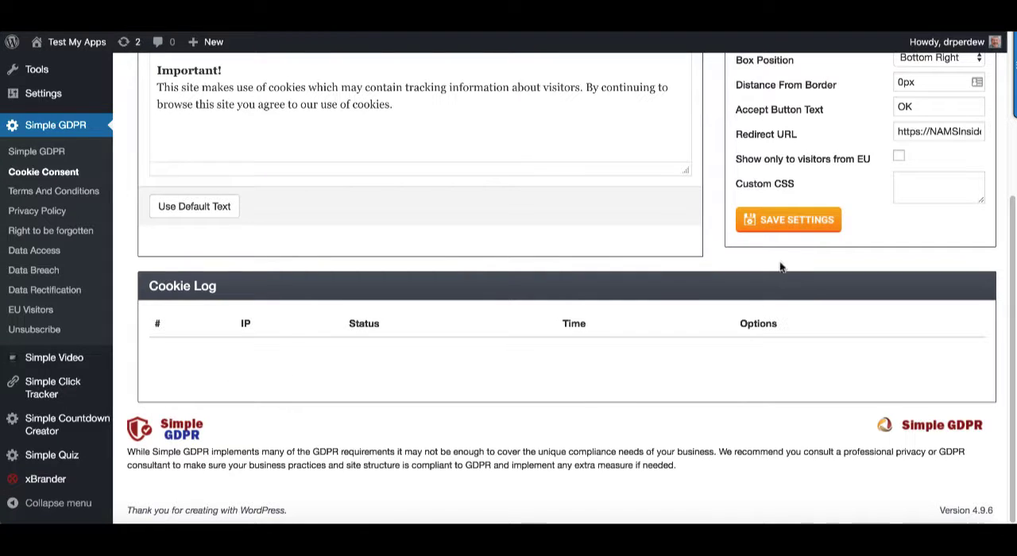
scroll(846, 241, "up", 1)
scroll(855, 280, "up", 2)
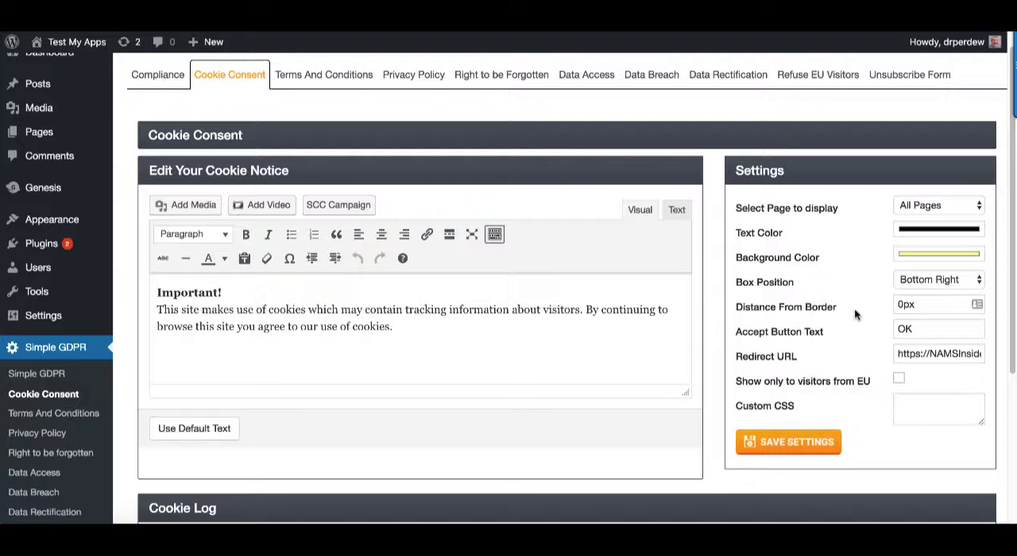
scroll(677, 272, "up", 1)
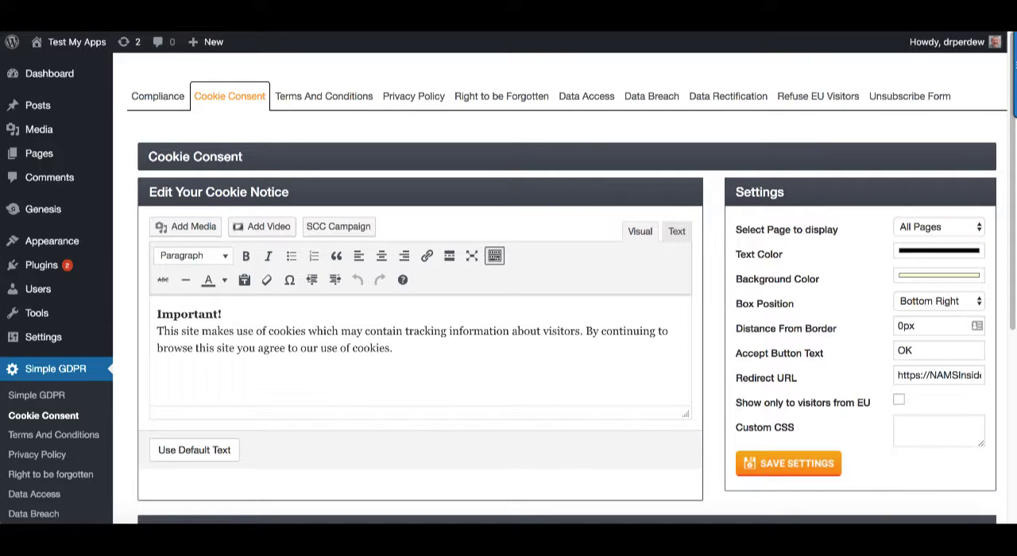
Load testmyapps.com/test-gdpr in a new incognito window and accept the cookie notice with OK
left_click(1008, 10)
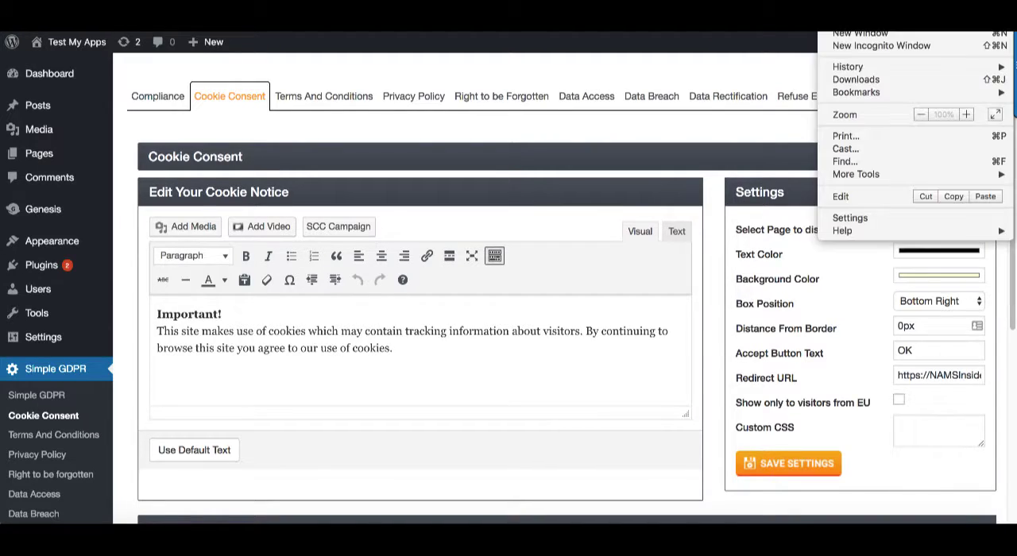
left_click(895, 45)
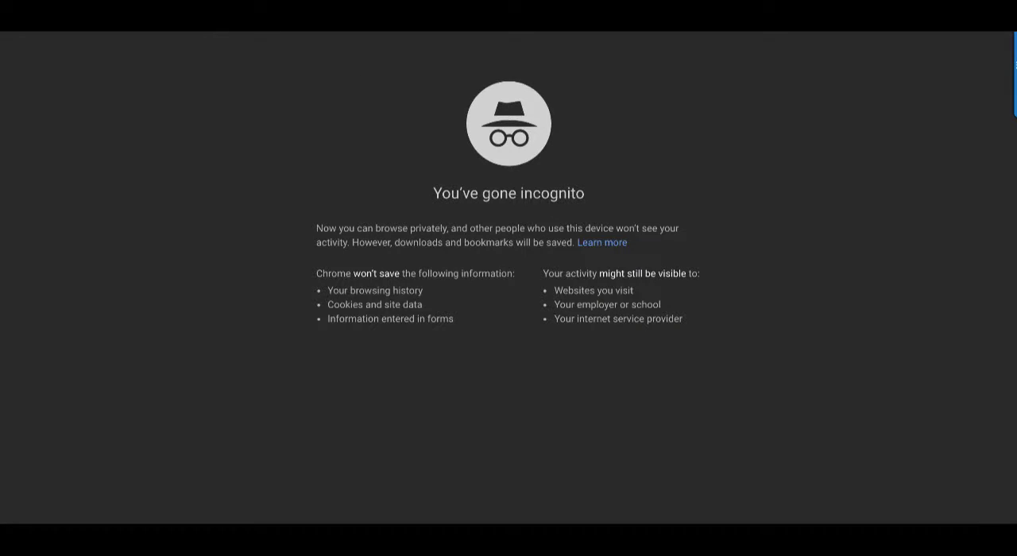
type("te")
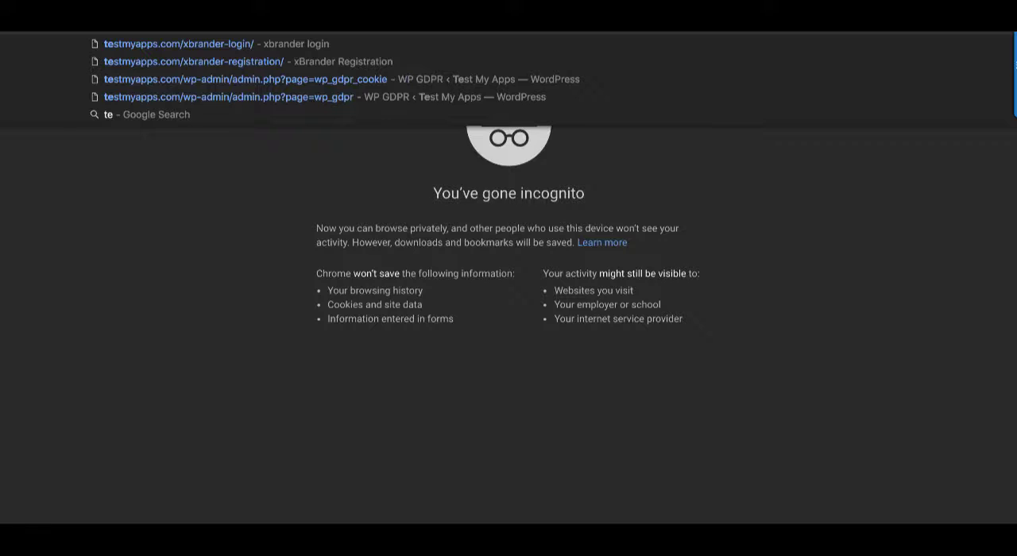
key("Right")
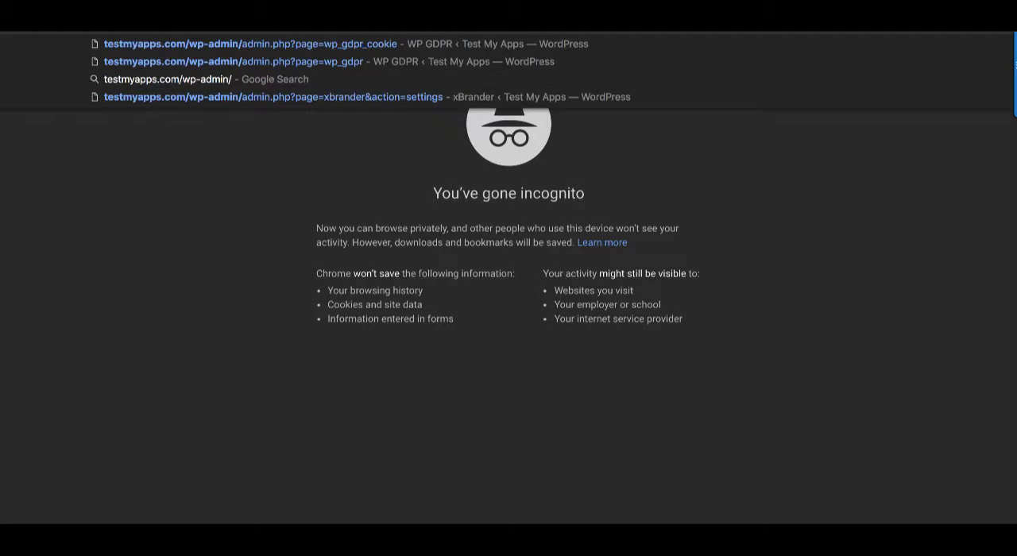
key("BackSpace")
key("BackSpace")
key("BackSpace")
key("BackSpace")
key("BackSpace")
key("BackSpace")
key("BackSpace")
key("BackSpace")
key("BackSpace")
type("te")
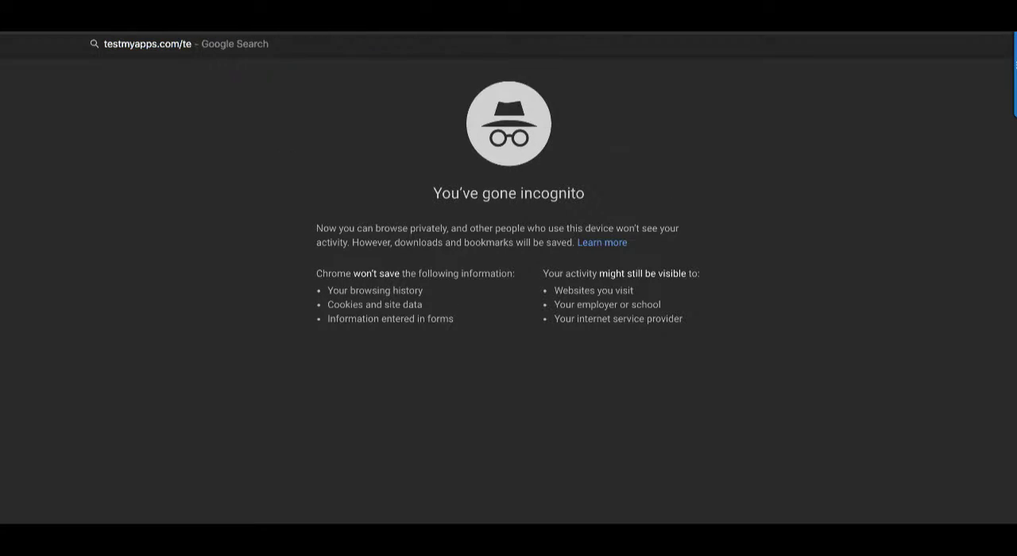
type("st-d")
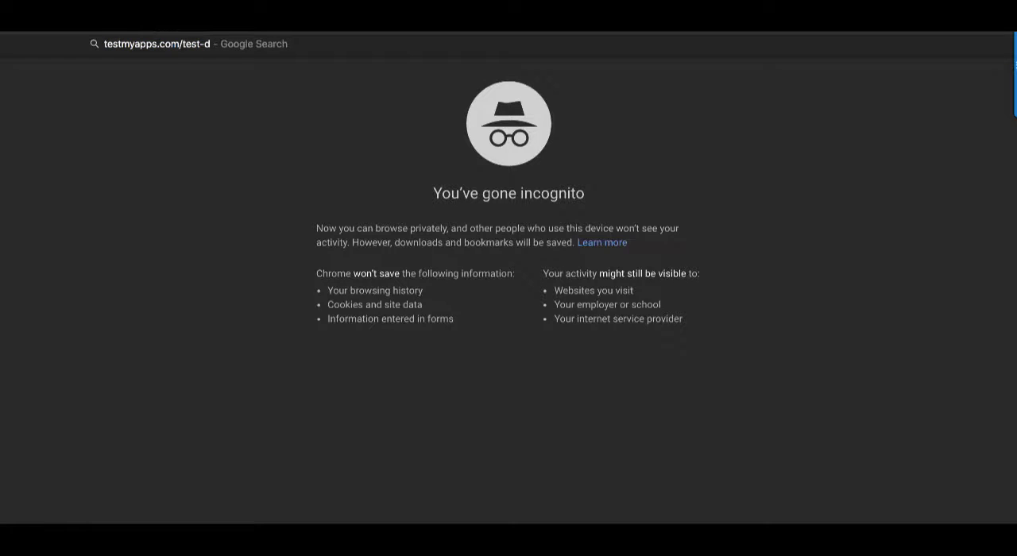
key("BackSpace")
type("gdpr")
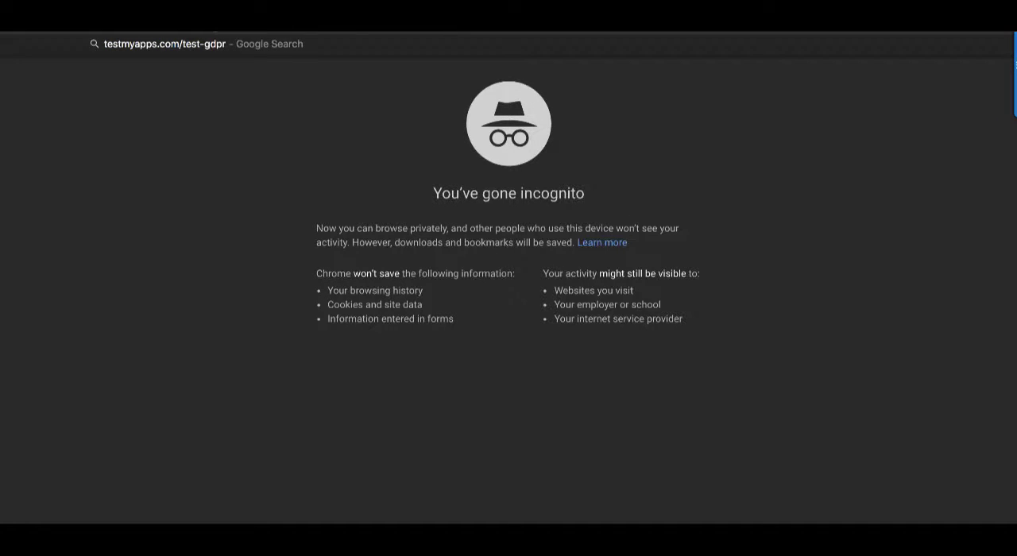
key("Return")
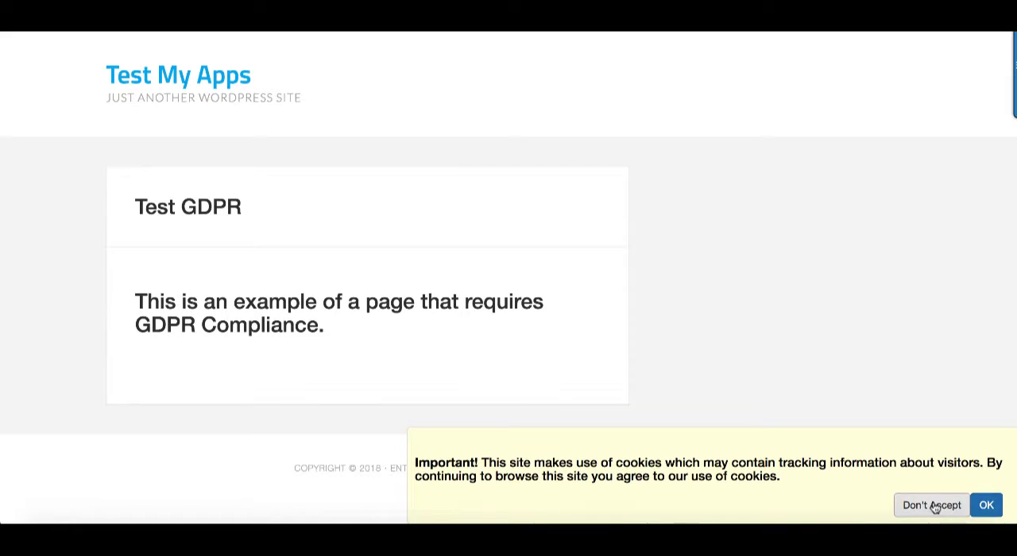
left_click(989, 509)
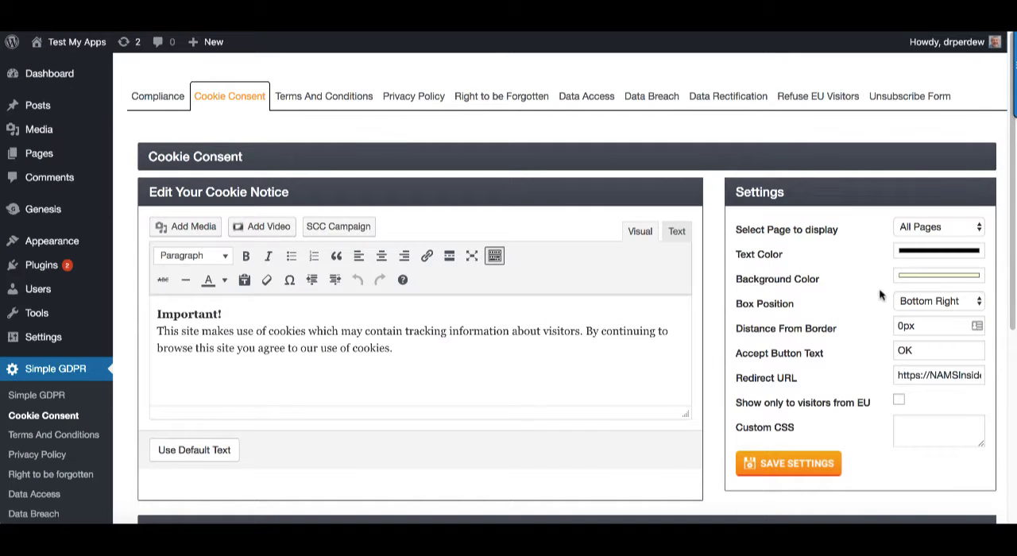
Restrict the cookie notice to visitors from the EU and save the settings
left_click(904, 403)
left_click(787, 466)
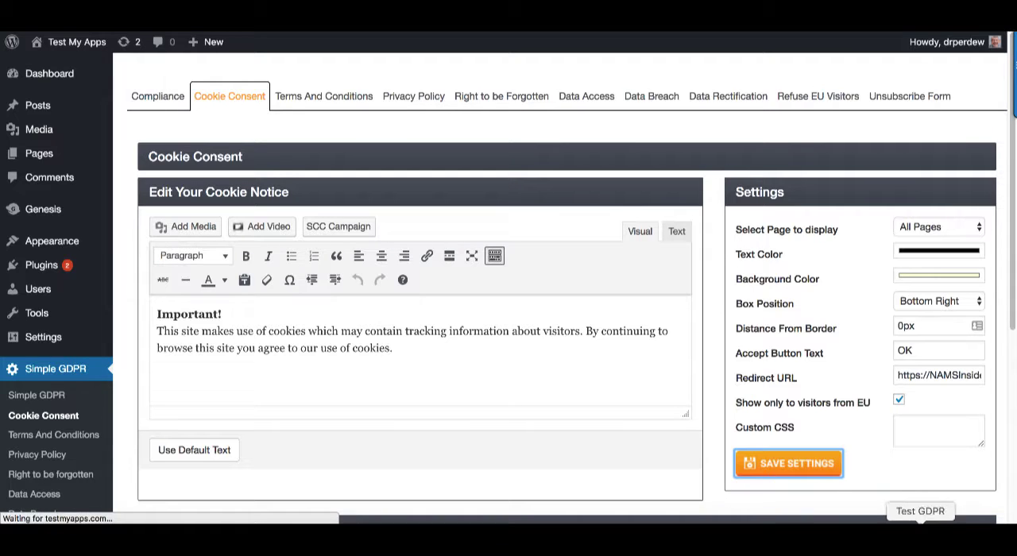
left_click(1003, 5)
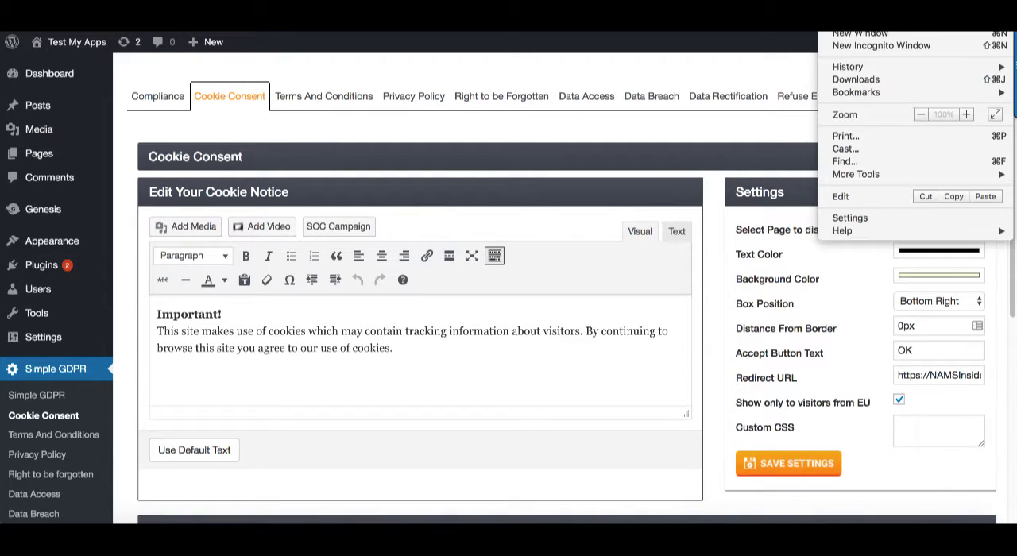
left_click(894, 47)
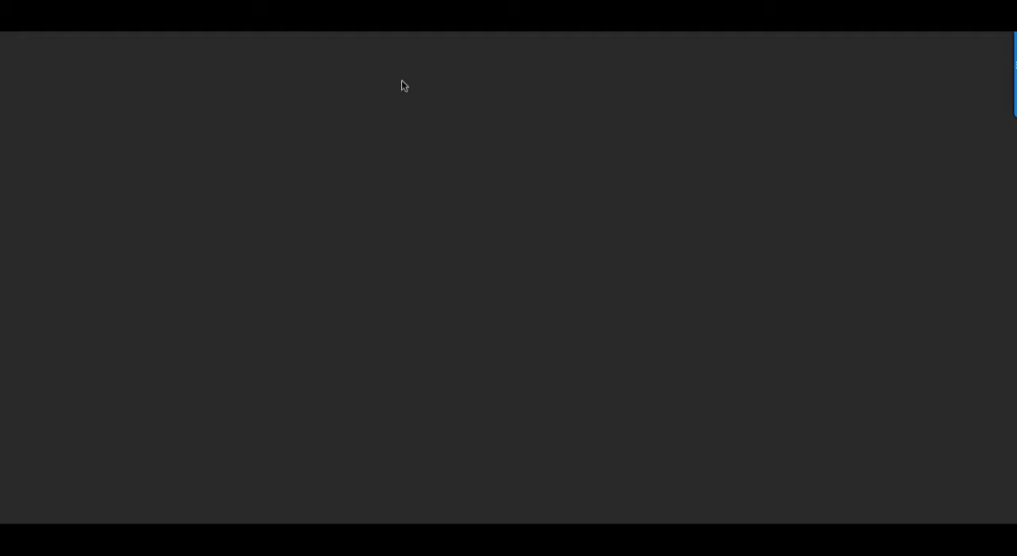
type("http://testmyapps.com/test-gdpr/")
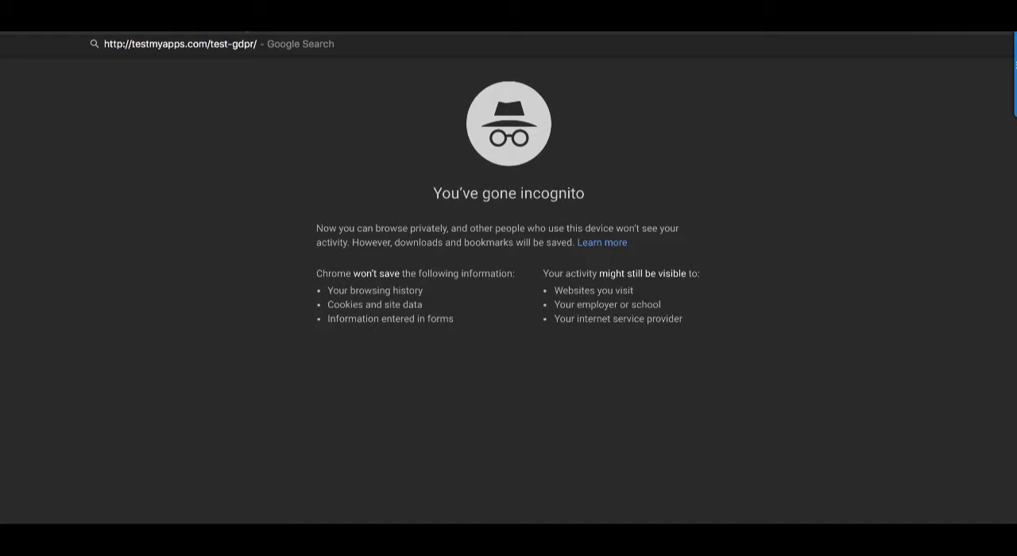
key("Return")
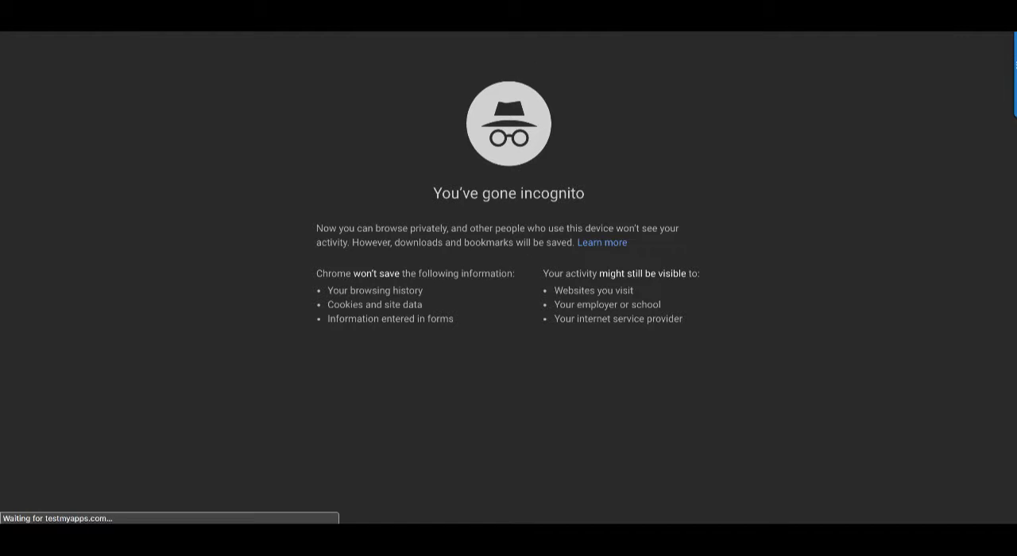